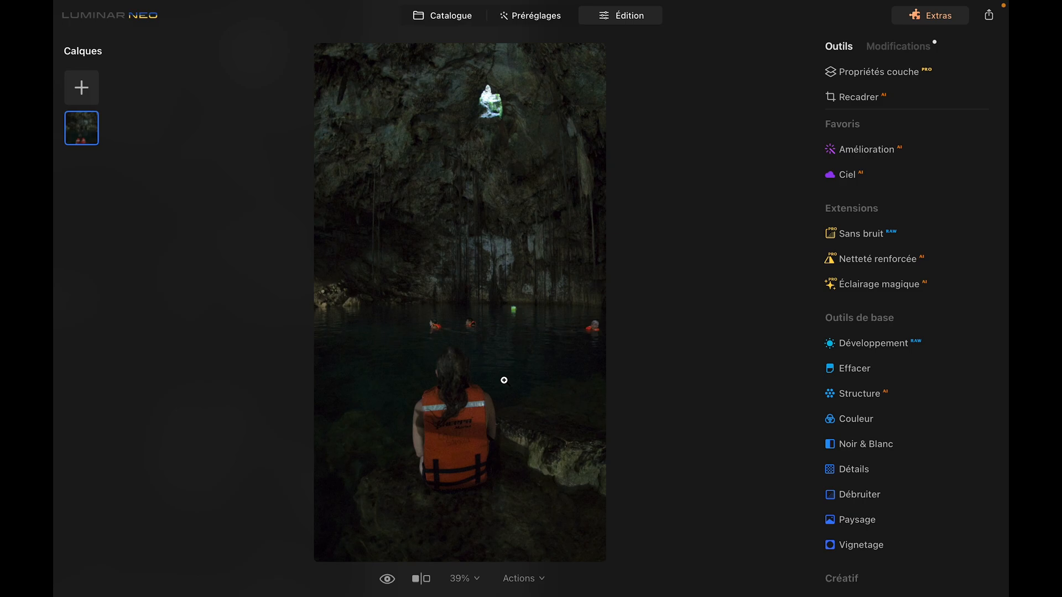
# Step: Inspect the dark cave photo at 100% zoom, panning across the rock, water and swimmers to assess noise
pyautogui.click(387, 132)
pyautogui.moveTo(472, 180); pyautogui.dragTo(350, 266)
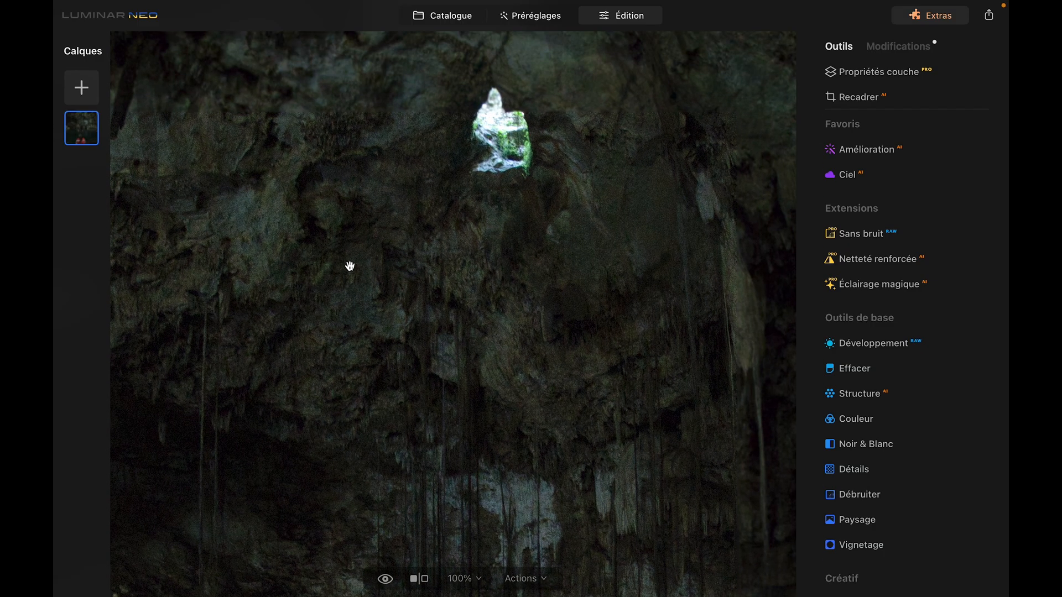
pyautogui.moveTo(443, 237); pyautogui.dragTo(462, 338)
pyautogui.moveTo(475, 281); pyautogui.dragTo(513, 88)
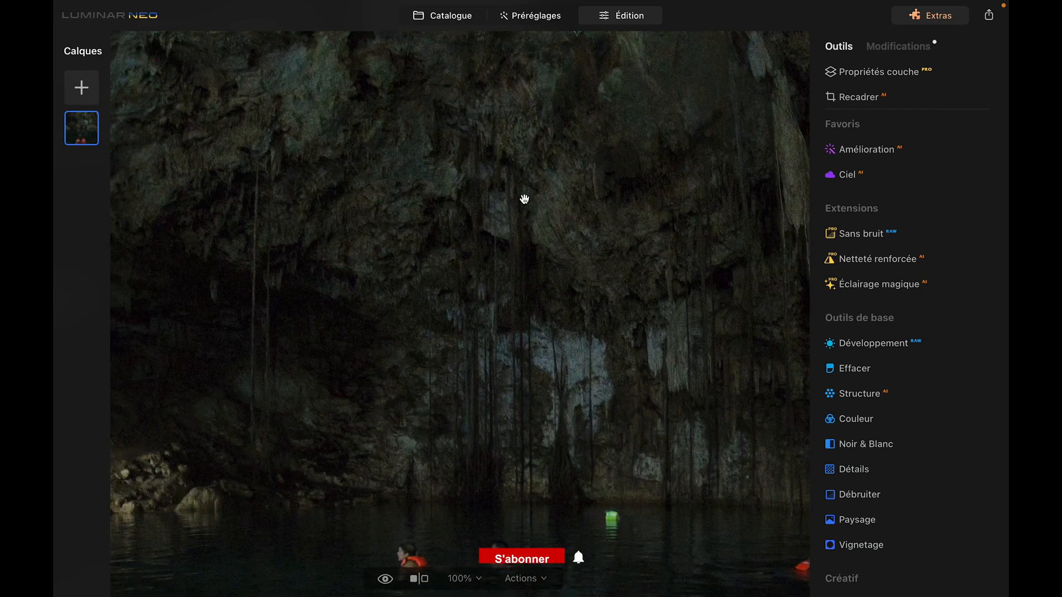
pyautogui.moveTo(531, 317); pyautogui.dragTo(531, 105)
pyautogui.moveTo(515, 336); pyautogui.dragTo(516, 148)
pyautogui.moveTo(498, 380); pyautogui.dragTo(491, 358)
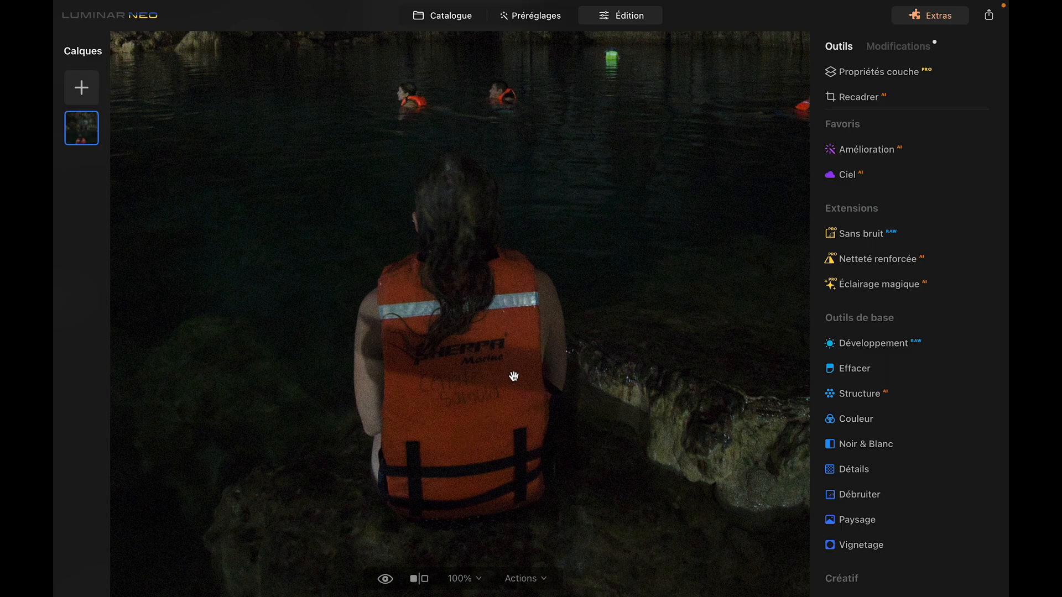
pyautogui.scroll(-5, 529, 347)
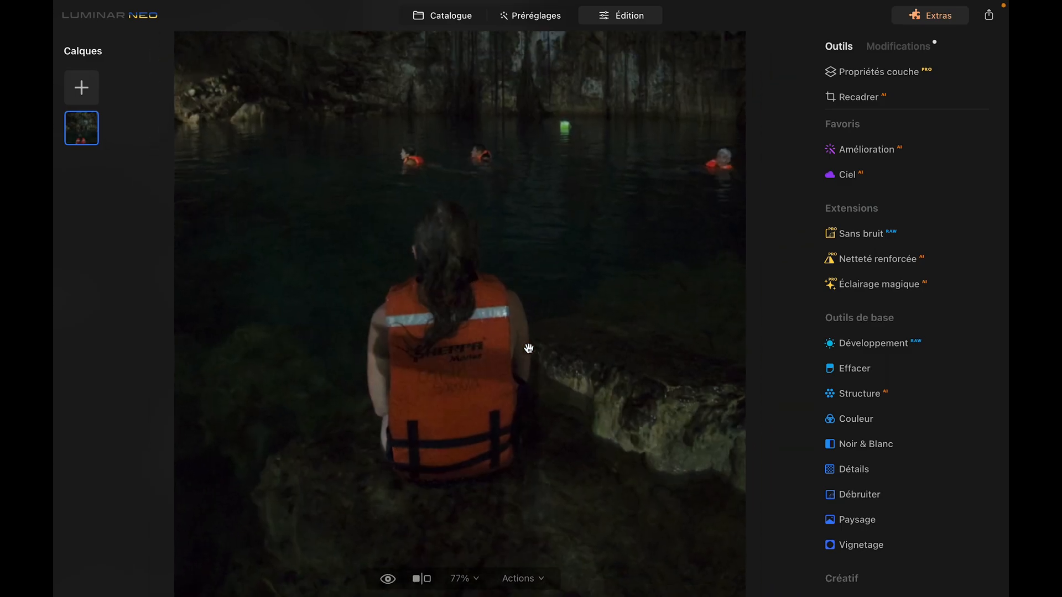
pyautogui.scroll(-2, 529, 348)
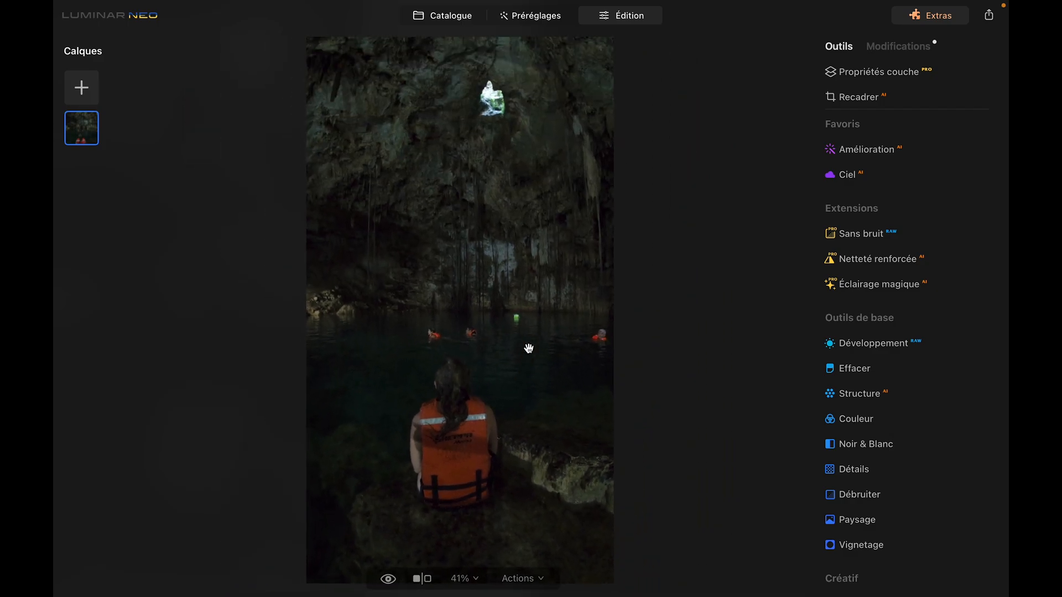
# Step: Open the Sans bruit tool and apply the Moyenne denoise level
pyautogui.click(857, 234)
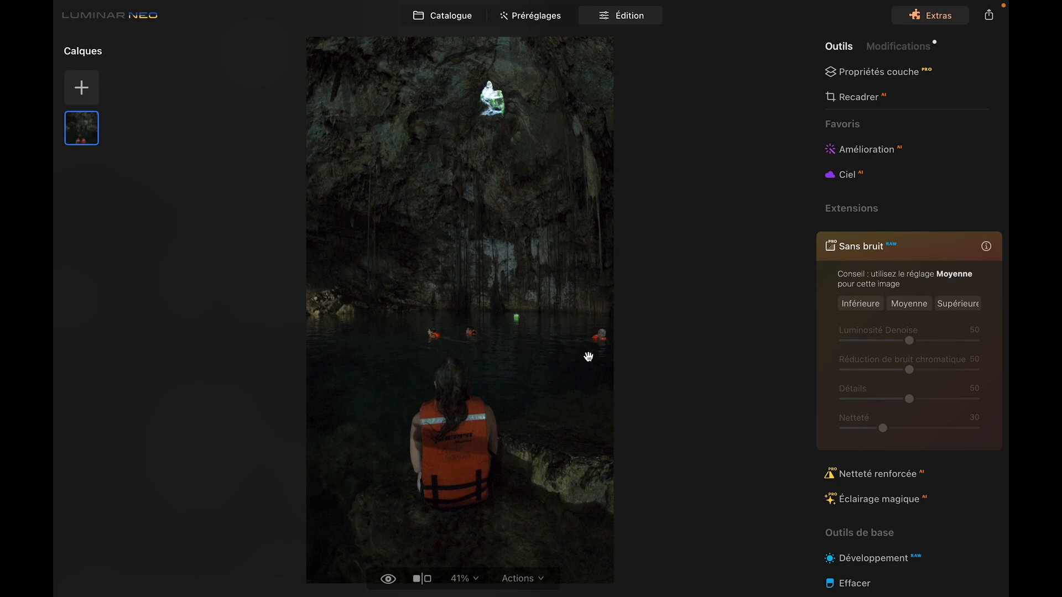
pyautogui.click(909, 305)
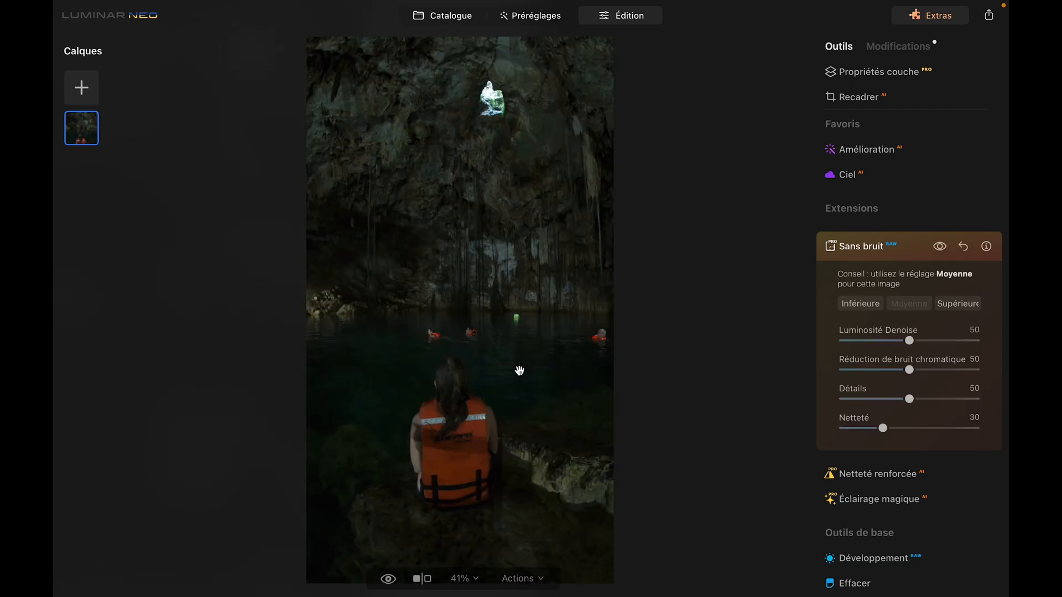
# Step: Inspect the denoised photo at 100% zoom across the cave ceiling, water and the woman in the life vest
pyautogui.click(519, 371)
pyautogui.moveTo(502, 149); pyautogui.dragTo(514, 103)
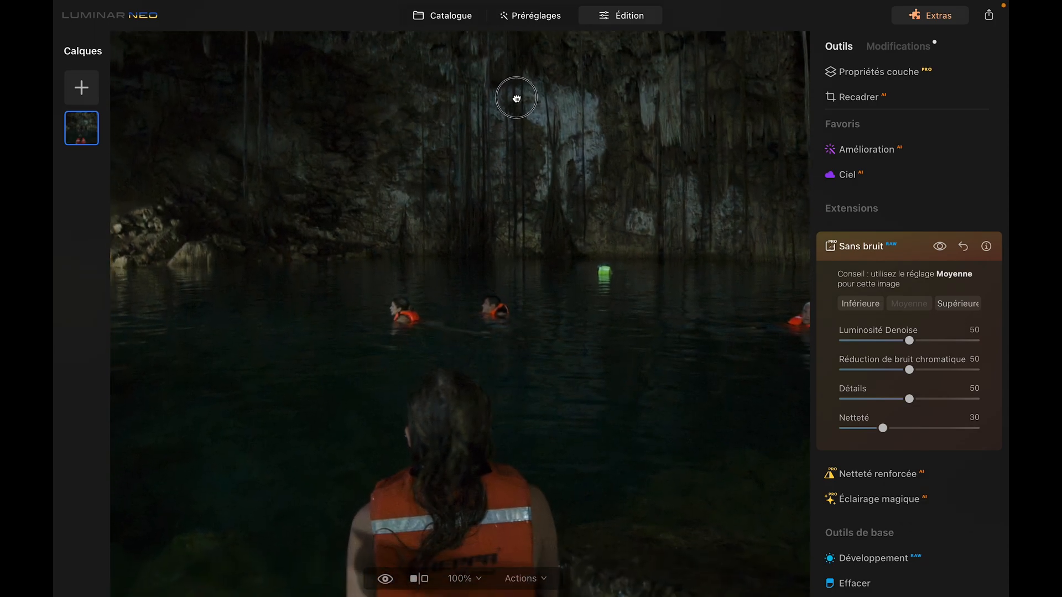
pyautogui.moveTo(498, 367); pyautogui.dragTo(507, 166)
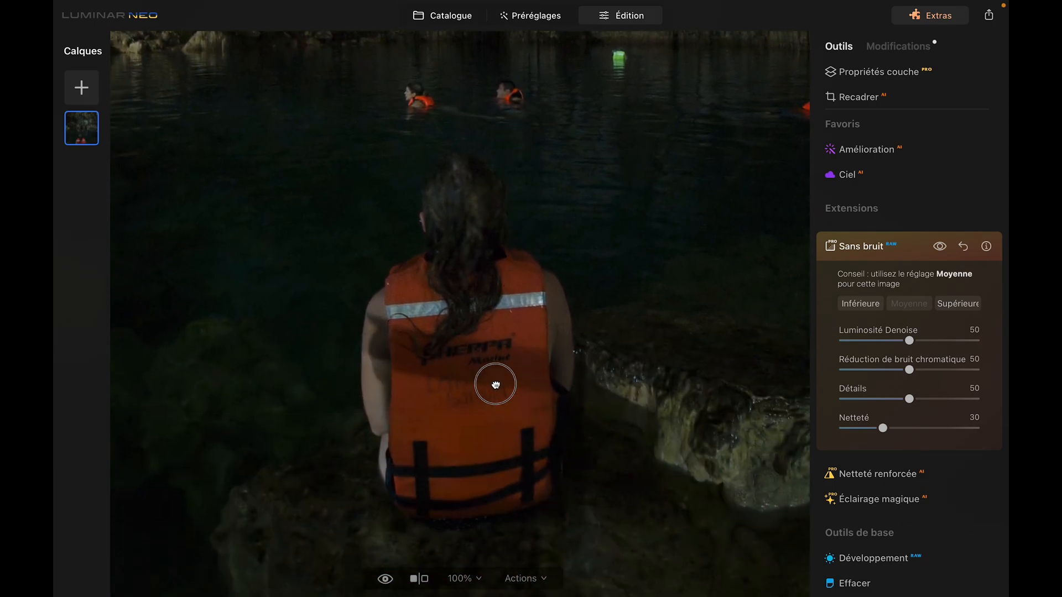
pyautogui.moveTo(496, 387); pyautogui.dragTo(493, 270)
pyautogui.moveTo(526, 177); pyautogui.dragTo(521, 311)
pyautogui.moveTo(542, 165); pyautogui.dragTo(526, 381)
pyautogui.moveTo(540, 244); pyautogui.dragTo(558, 403)
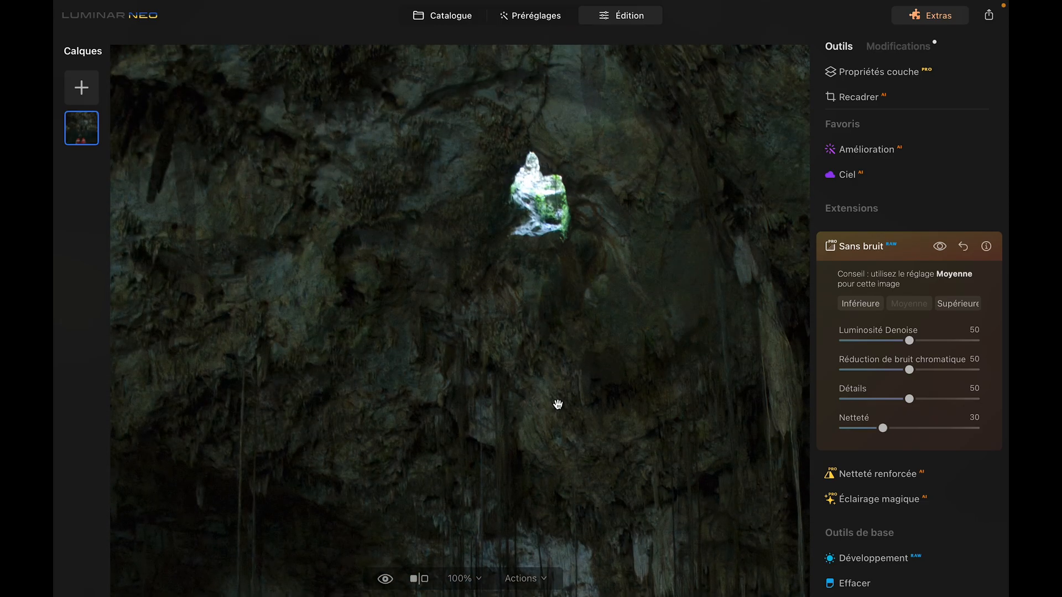
pyautogui.moveTo(554, 358); pyautogui.dragTo(557, 162)
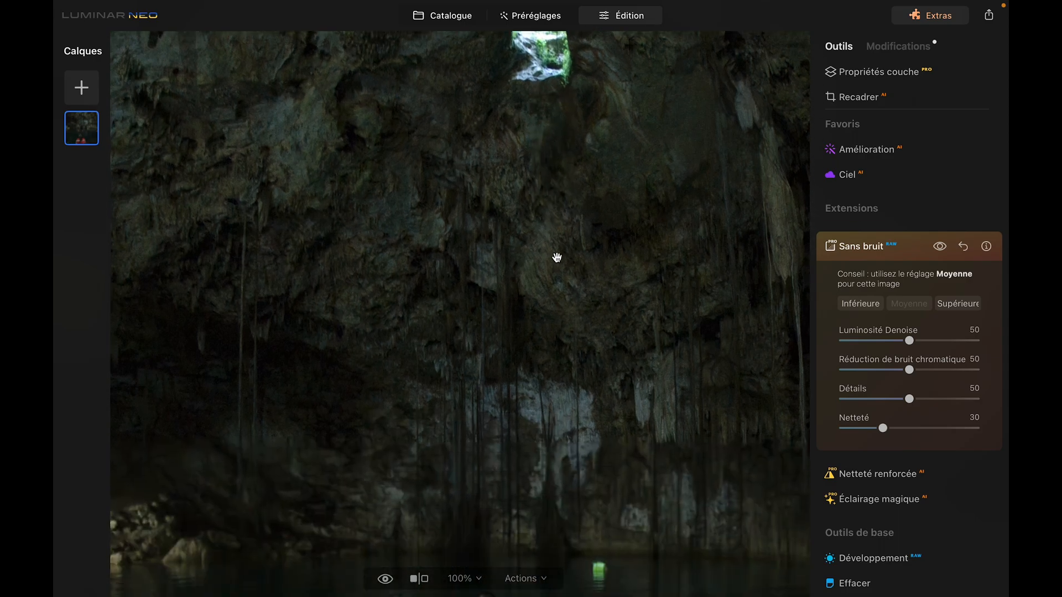
pyautogui.moveTo(557, 256); pyautogui.dragTo(557, 57)
pyautogui.moveTo(550, 315); pyautogui.dragTo(550, 154)
pyautogui.moveTo(542, 387); pyautogui.dragTo(545, 166)
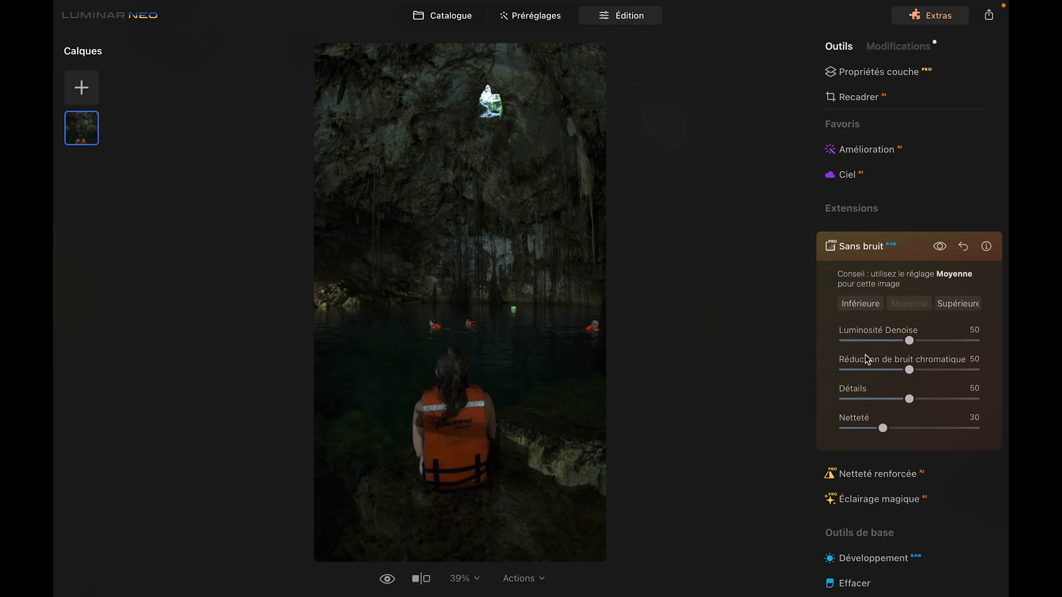
# Step: Compare Luminosité Denoise at 100 and at 0 at 100% zoom, then reset it to 50
pyautogui.click(910, 343)
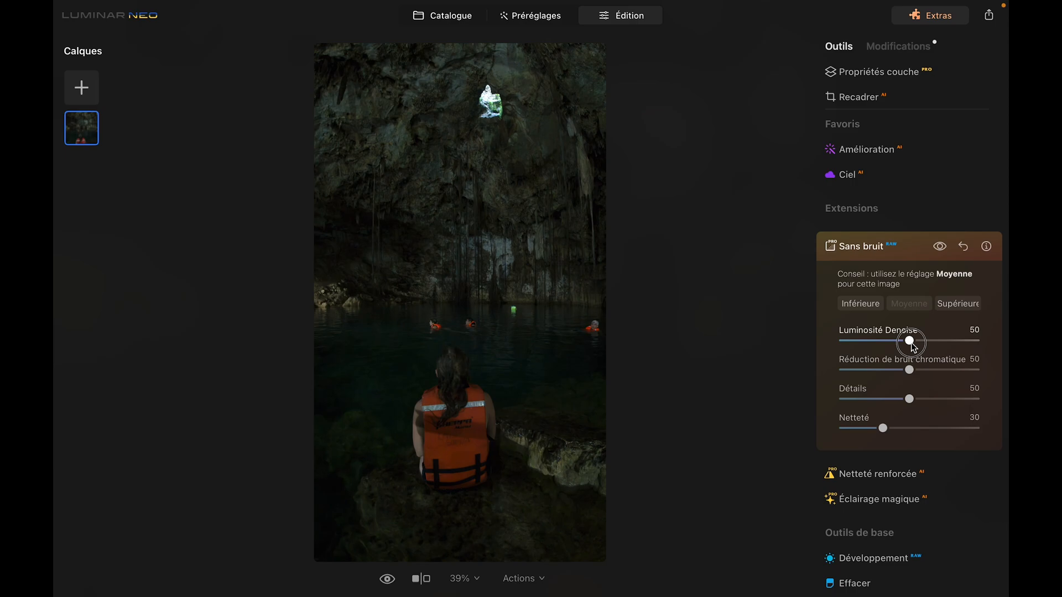
pyautogui.moveTo(912, 342); pyautogui.dragTo(989, 339)
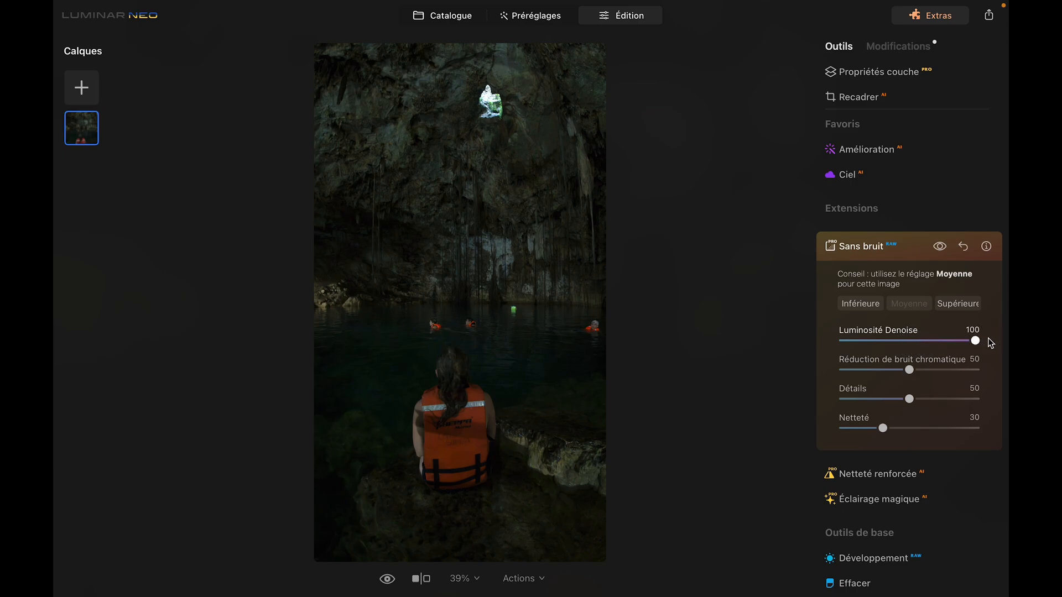
pyautogui.click(467, 578)
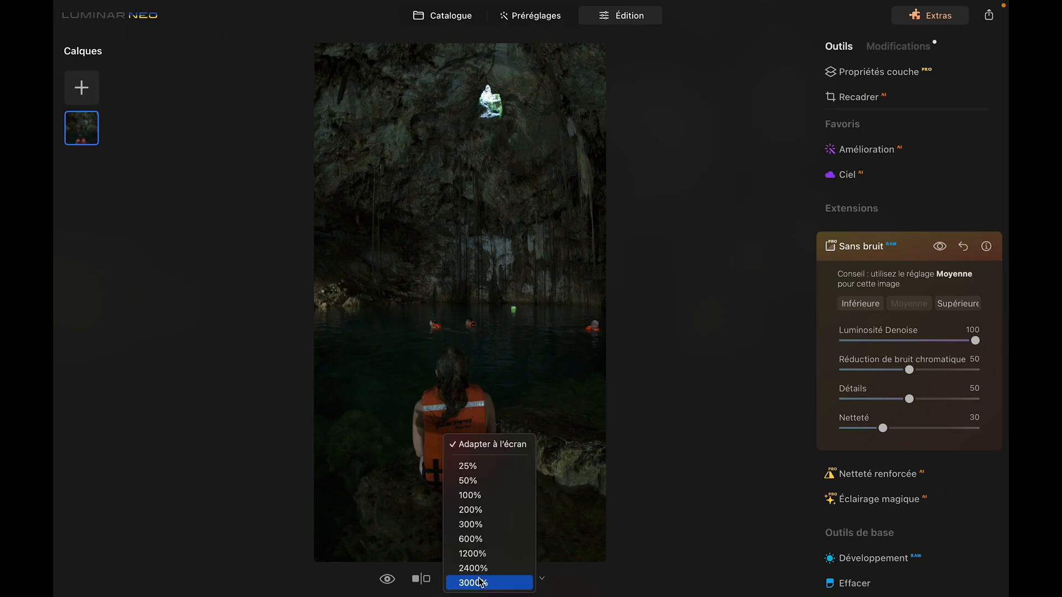
pyautogui.click(474, 496)
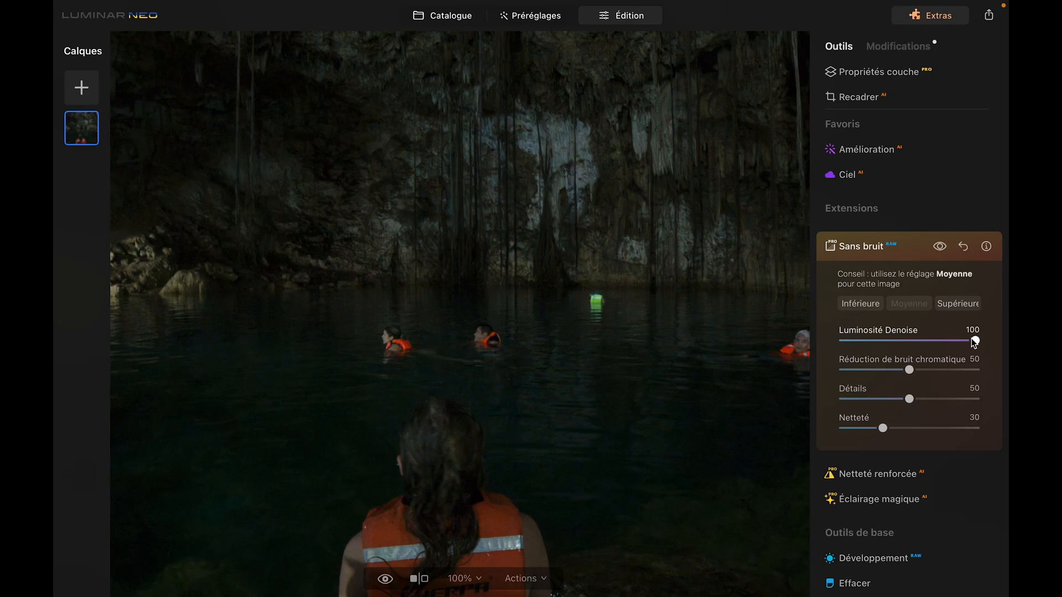
pyautogui.moveTo(974, 341); pyautogui.dragTo(825, 355)
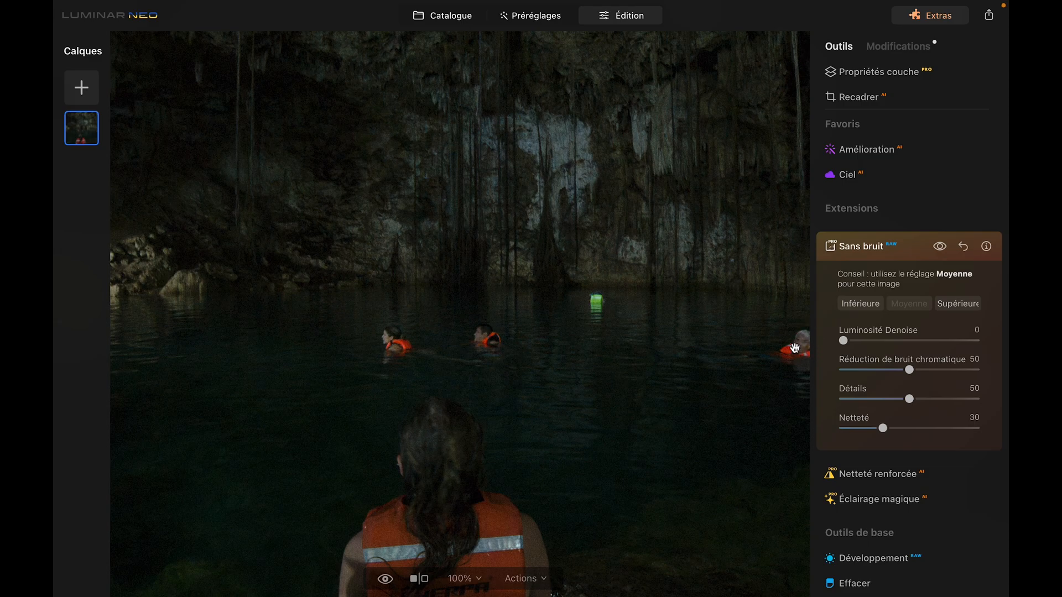
pyautogui.moveTo(843, 341); pyautogui.dragTo(805, 362)
pyautogui.doubleClick(844, 341)
# Step: Compare Réduction de bruit chromatique at 0 and at 100, then return it to 50
pyautogui.click(909, 371)
pyautogui.moveTo(910, 374); pyautogui.dragTo(810, 390)
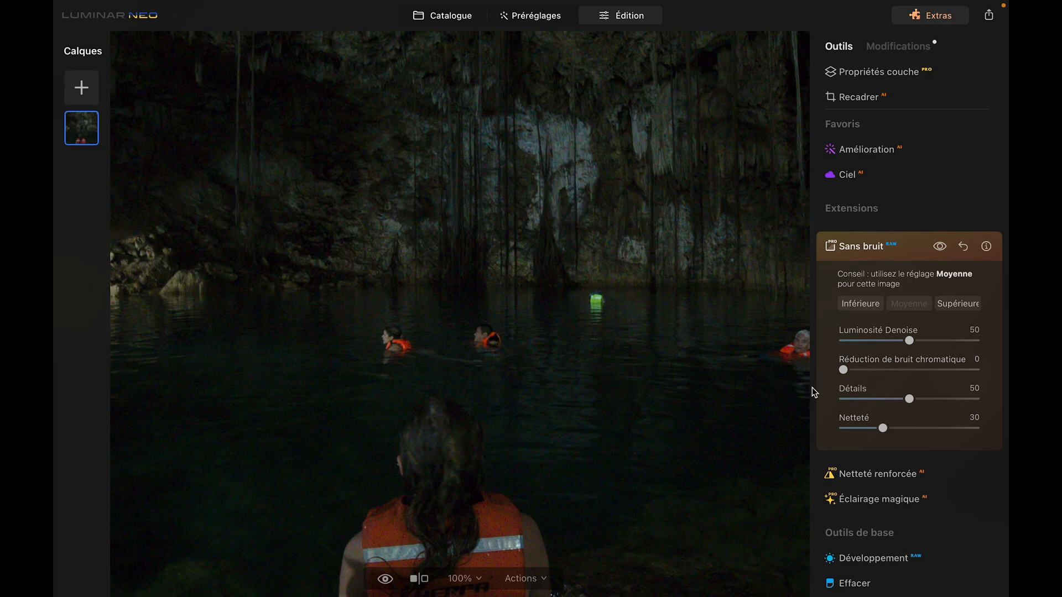
pyautogui.moveTo(842, 371); pyautogui.dragTo(1003, 365)
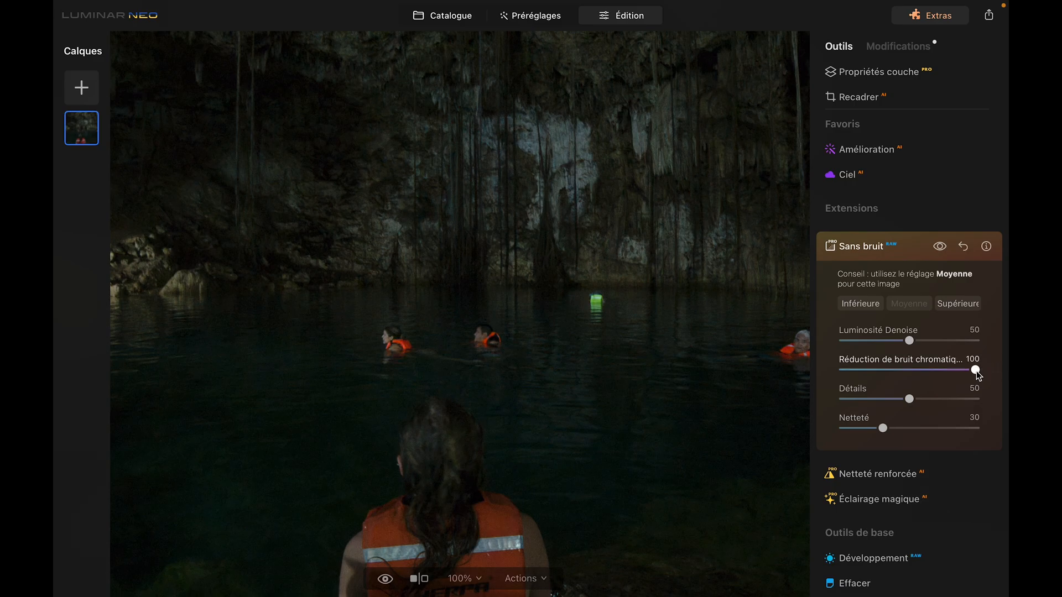
pyautogui.moveTo(977, 371); pyautogui.dragTo(784, 398)
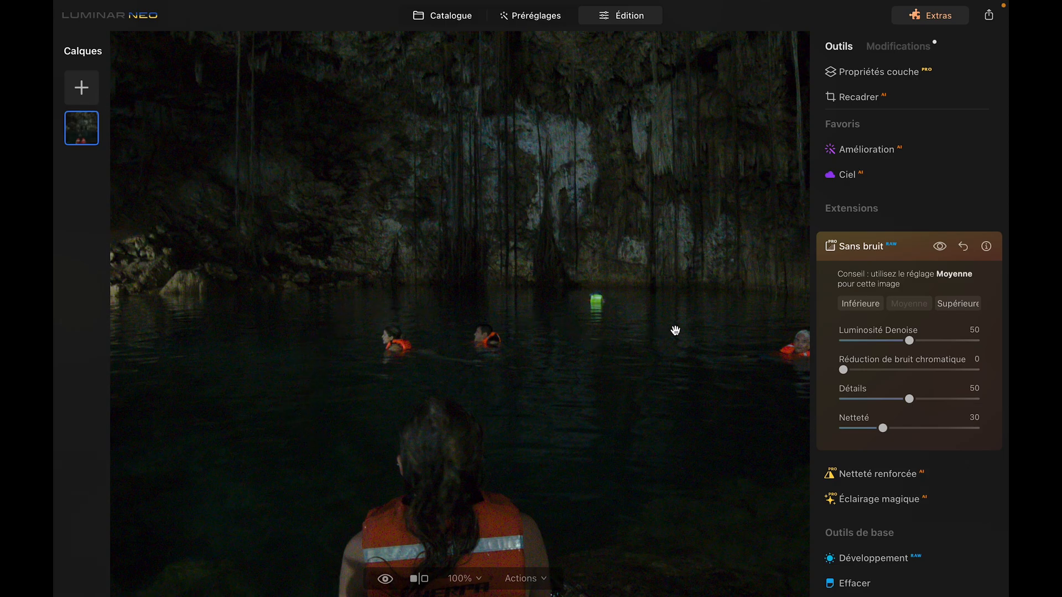
pyautogui.moveTo(844, 370); pyautogui.dragTo(996, 374)
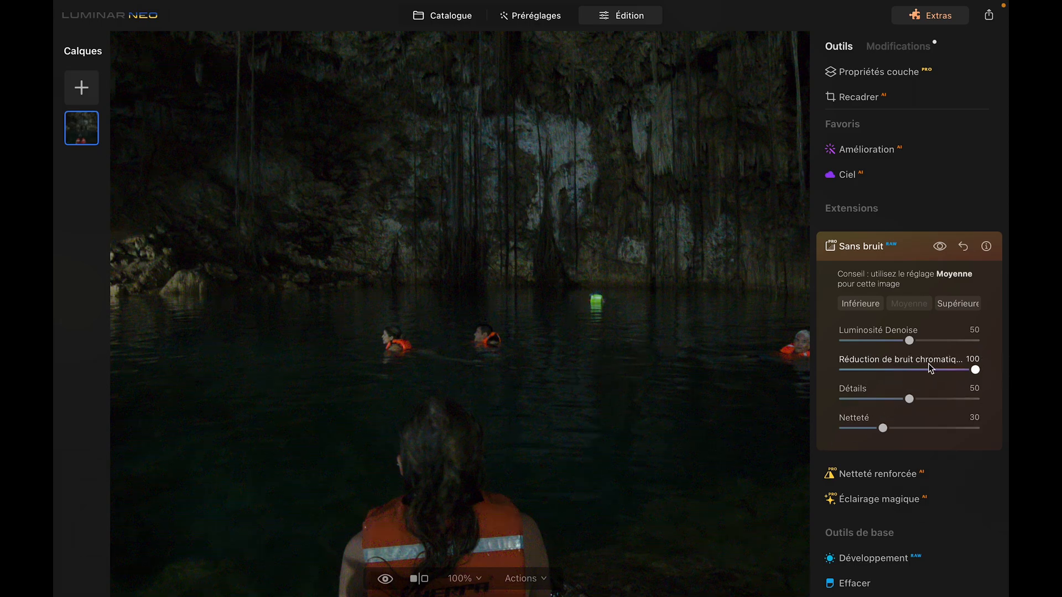
pyautogui.click(911, 370)
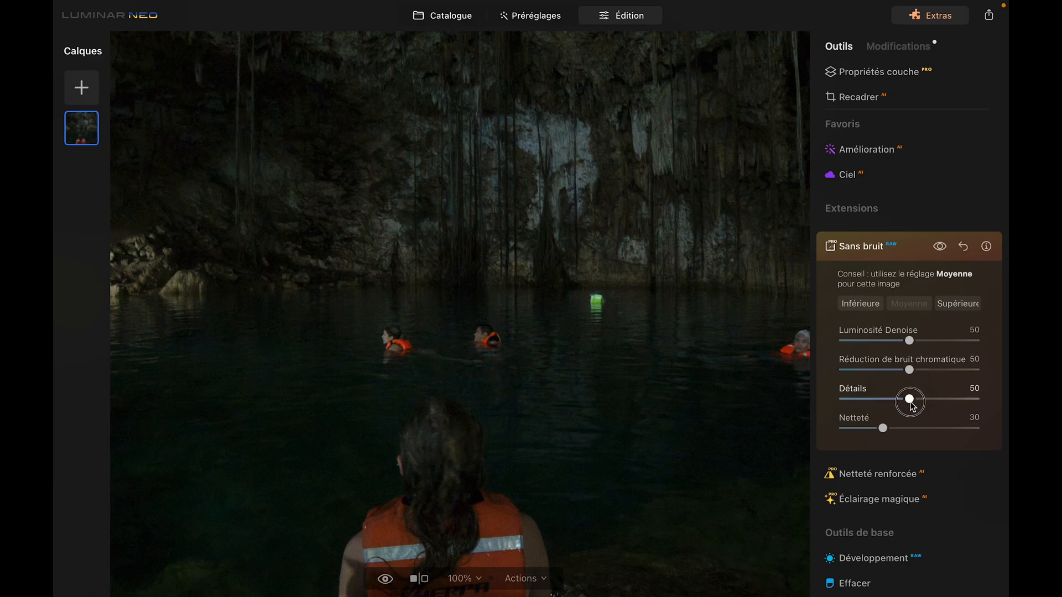
# Step: Compare Détails at 0 and at 100, then reset it to 50
pyautogui.moveTo(911, 404); pyautogui.dragTo(831, 412)
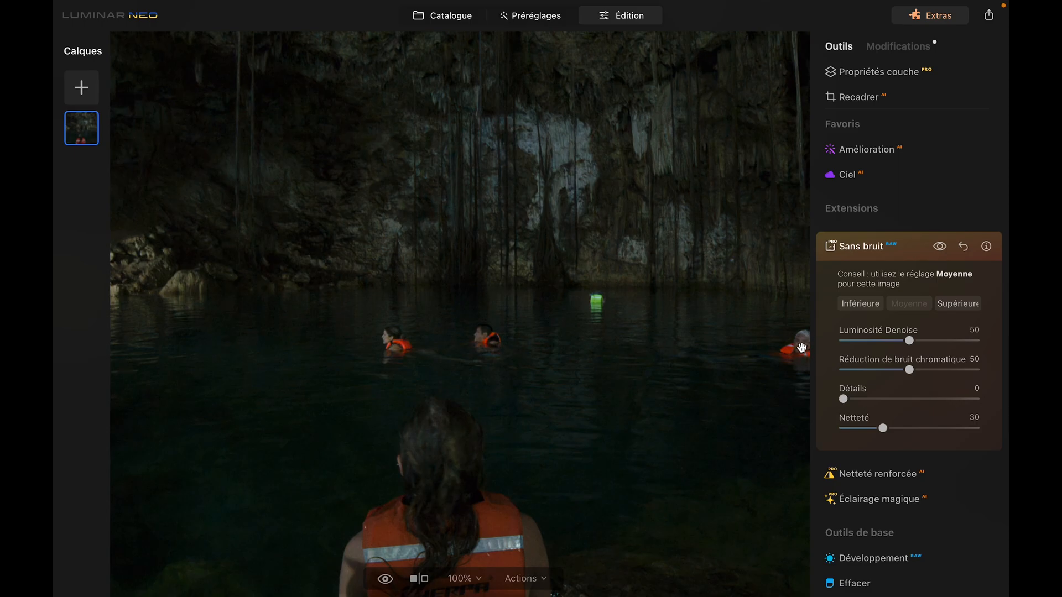
pyautogui.moveTo(844, 399); pyautogui.dragTo(1008, 402)
pyautogui.doubleClick(977, 404)
# Step: Compare Netteté at 100 and at its minimum, then reset it to 30
pyautogui.moveTo(883, 429); pyautogui.dragTo(1007, 429)
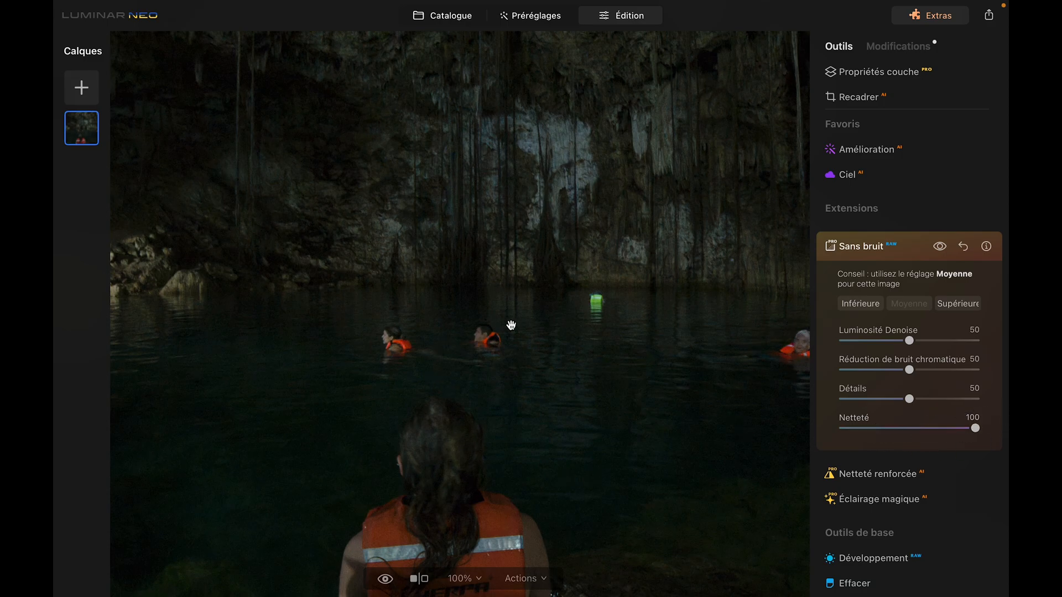
pyautogui.moveTo(976, 429); pyautogui.dragTo(830, 440)
pyautogui.doubleClick(843, 429)
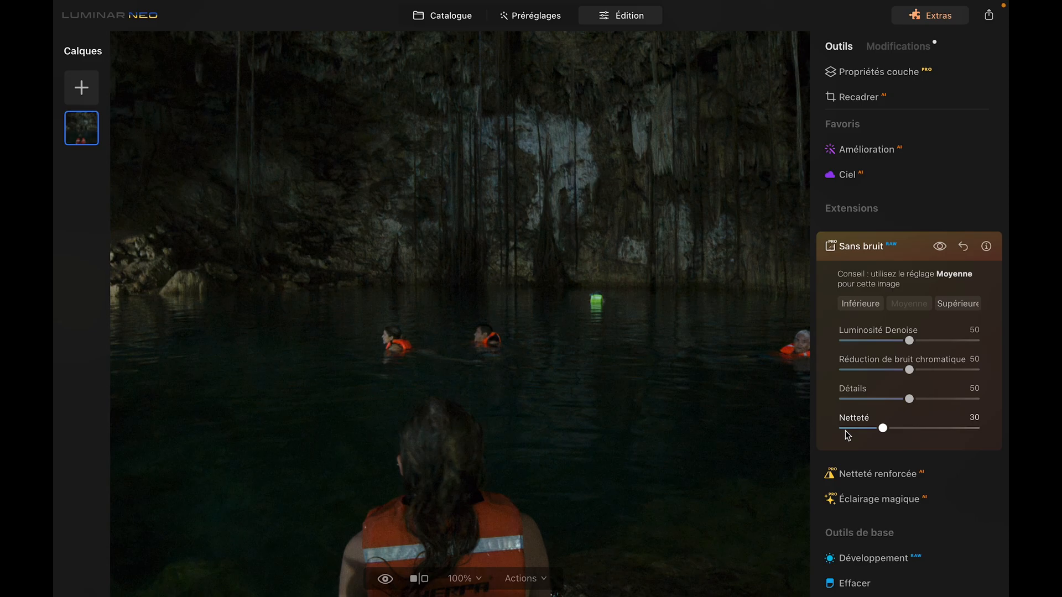